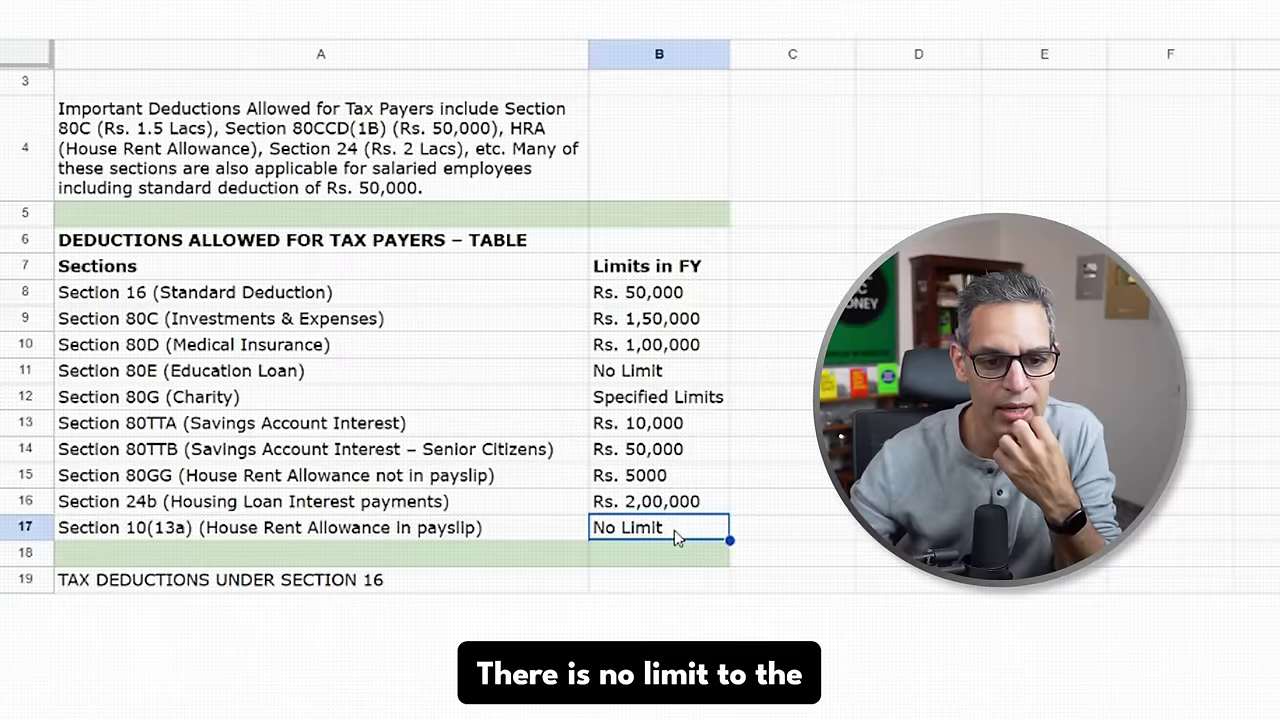
# Examine the investment schemes and expenses listed under Section 80C and its limit in the deductions table.
pyautogui.scroll(-2, 728, 450)
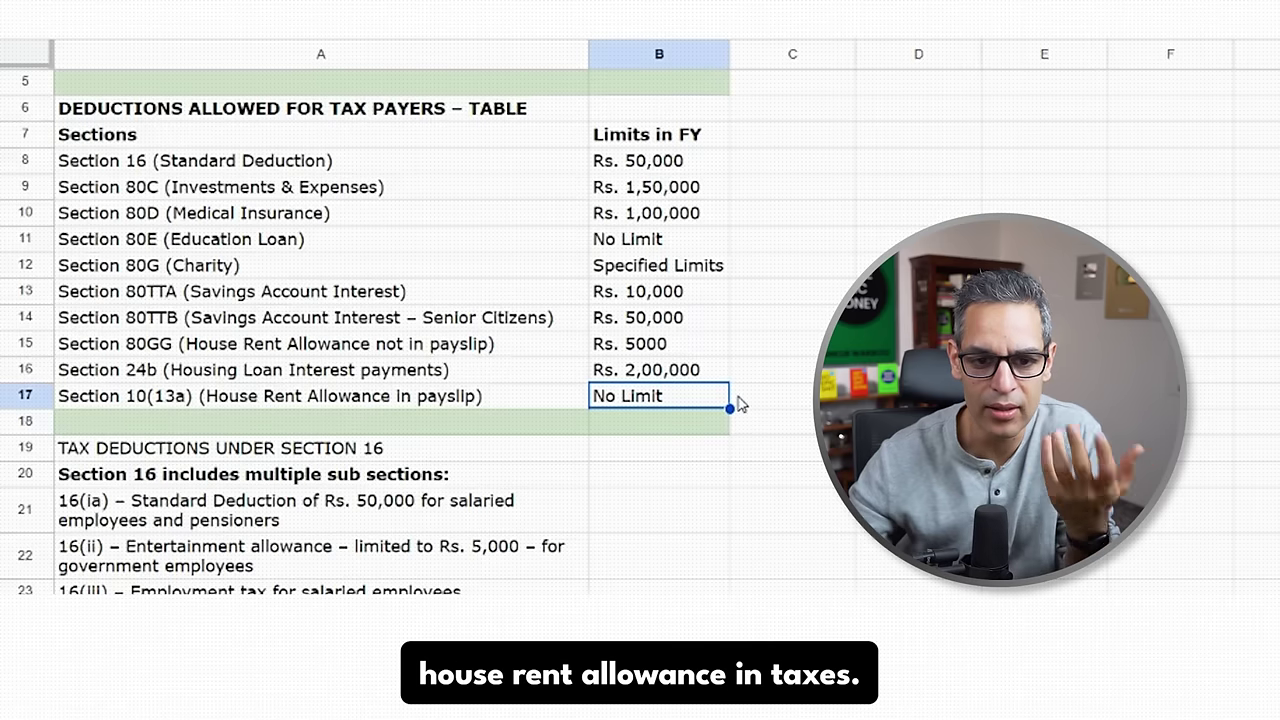
pyautogui.scroll(-6, 726, 403)
pyautogui.click(455, 236)
pyautogui.moveTo(455, 264); pyautogui.dragTo(455, 556)
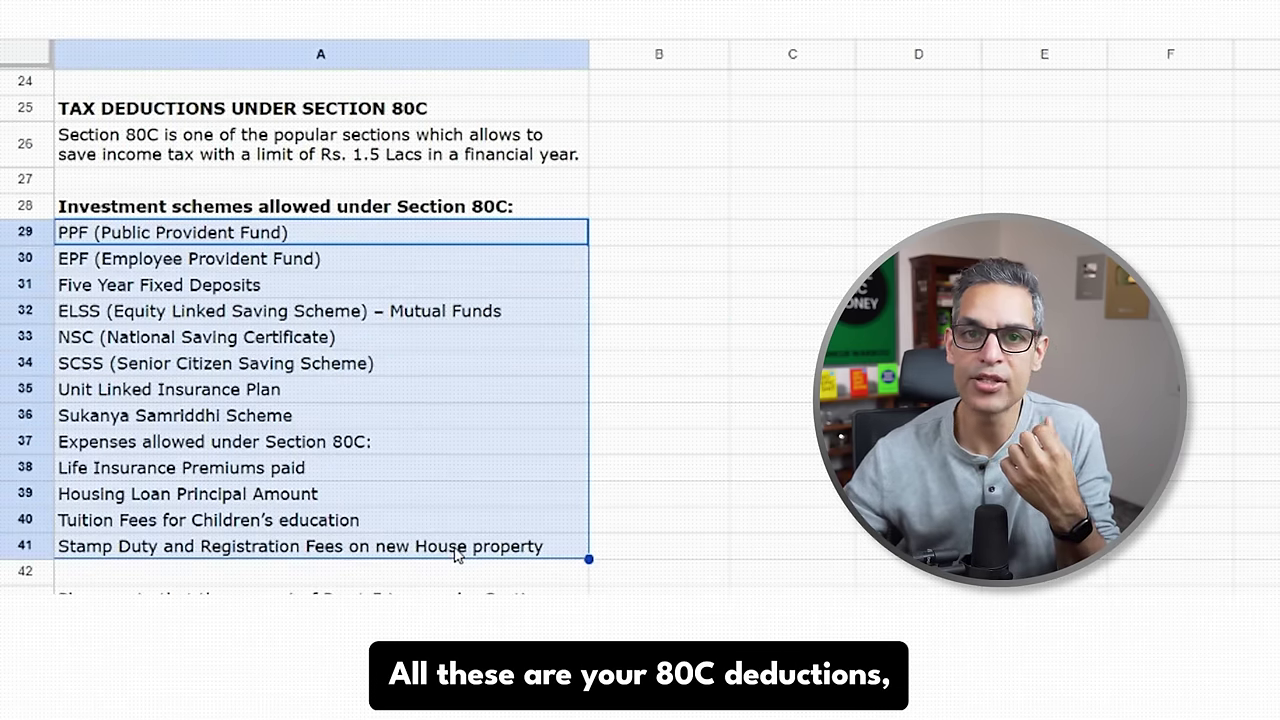
pyautogui.scroll(7, 650, 350)
pyautogui.click(633, 298)
pyautogui.keyDown('shift'); pyautogui.click(490, 298); pyautogui.keyUp('shift')
pyautogui.scroll(-7, 665, 505)
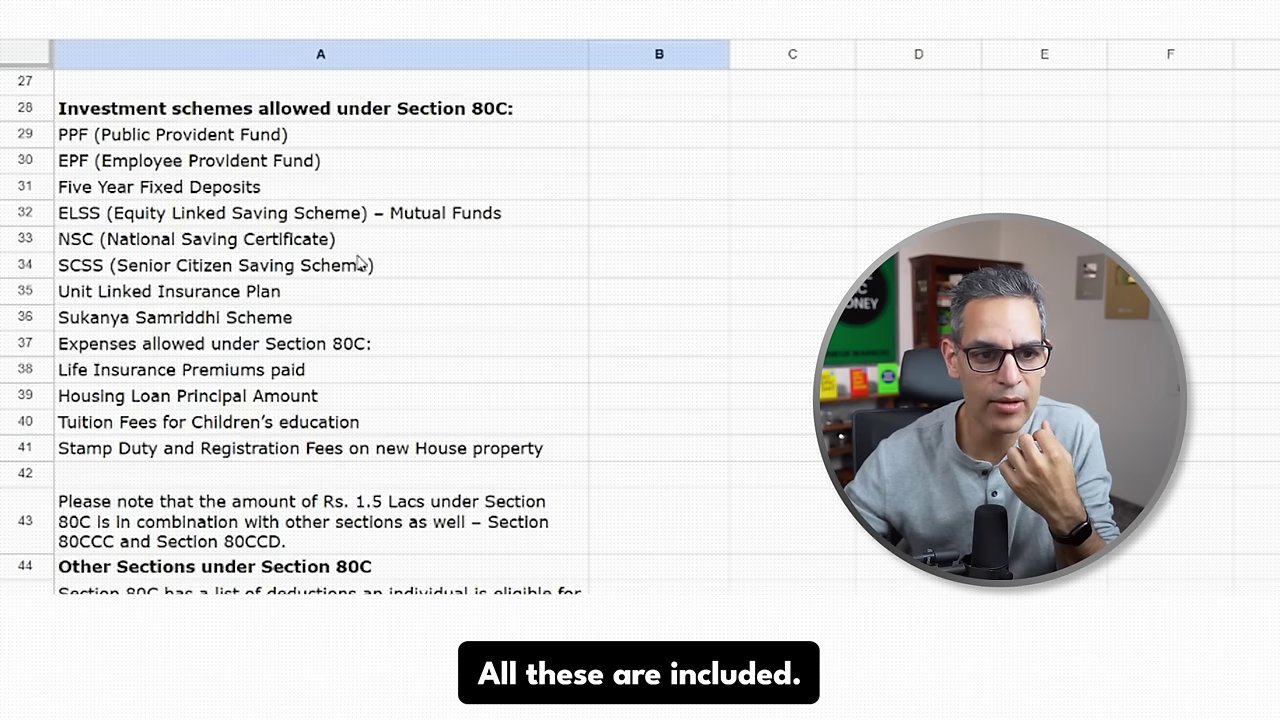
# Go through the Section 80C investment schemes one by one, from PPF to Unit Linked Insurance Plan.
pyautogui.click(385, 136)
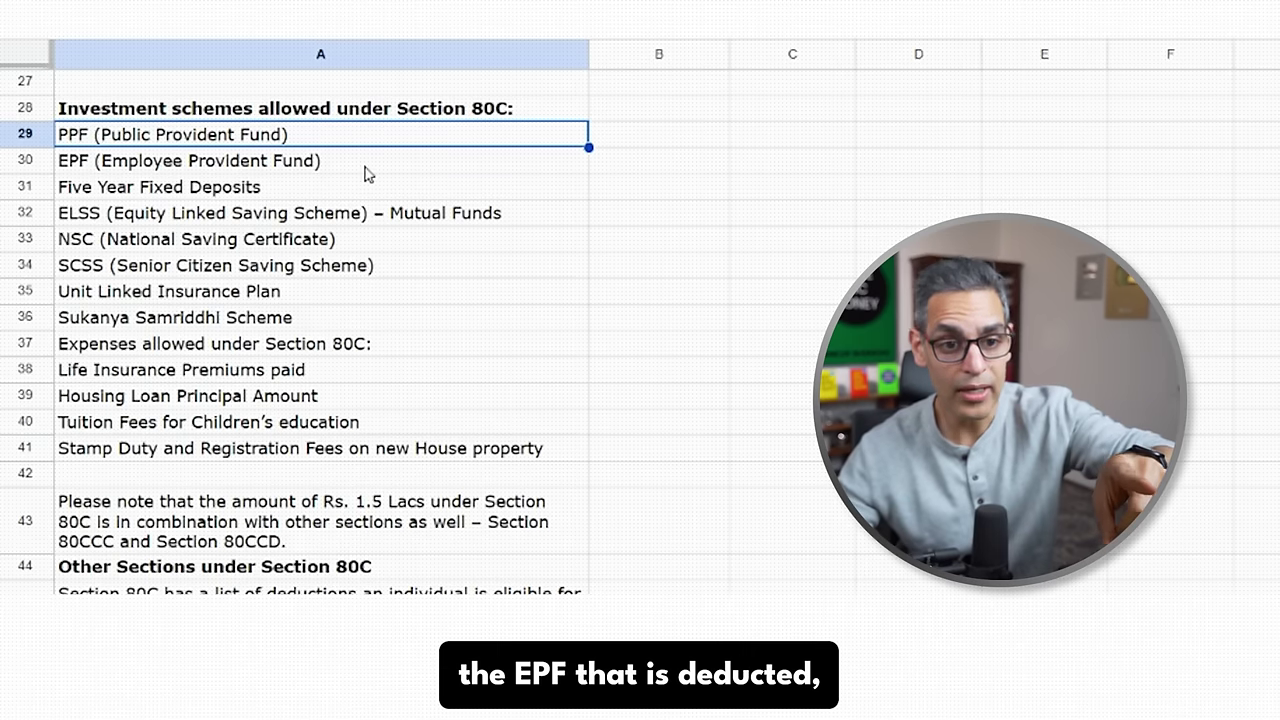
pyautogui.click(366, 172)
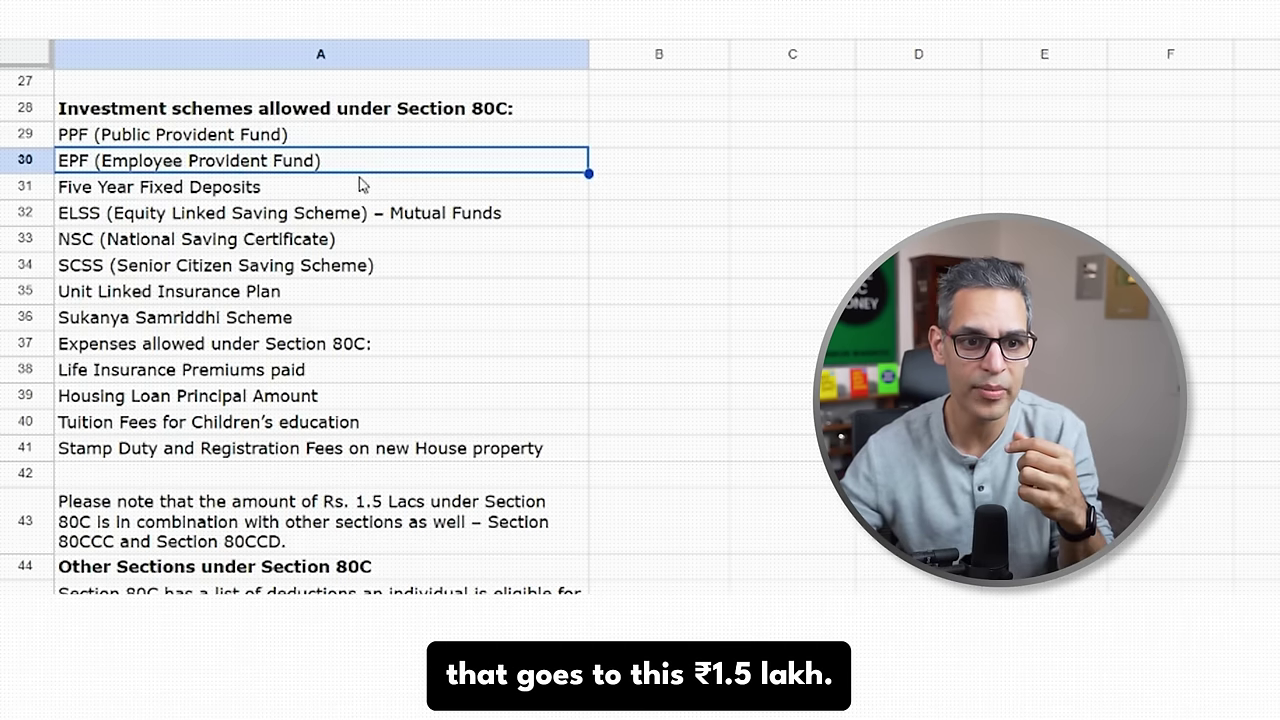
pyautogui.click(361, 193)
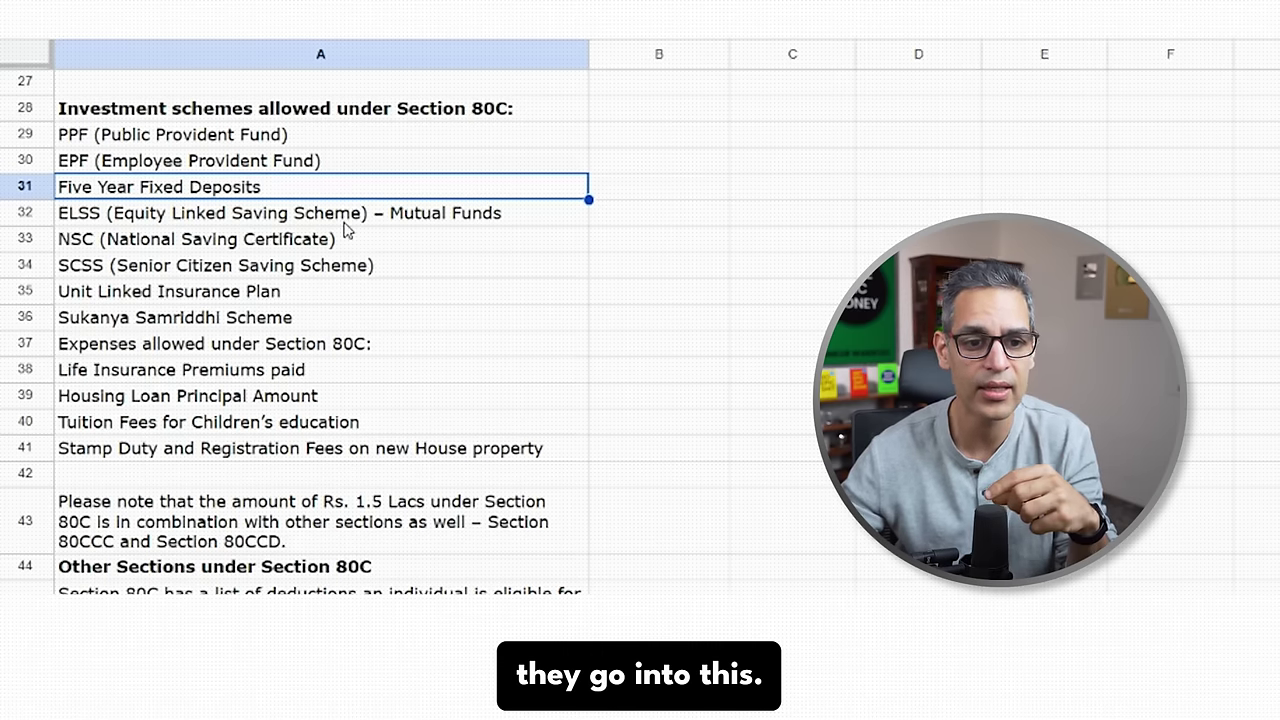
pyautogui.click(344, 224)
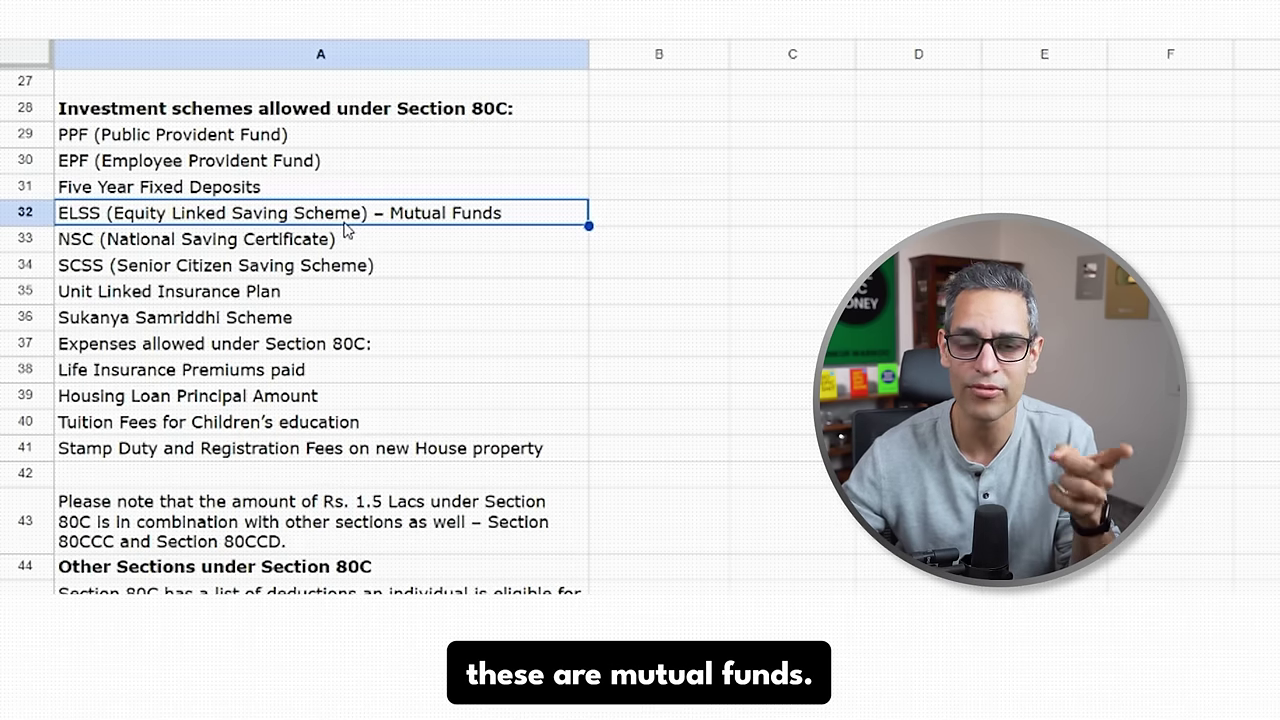
pyautogui.click(338, 252)
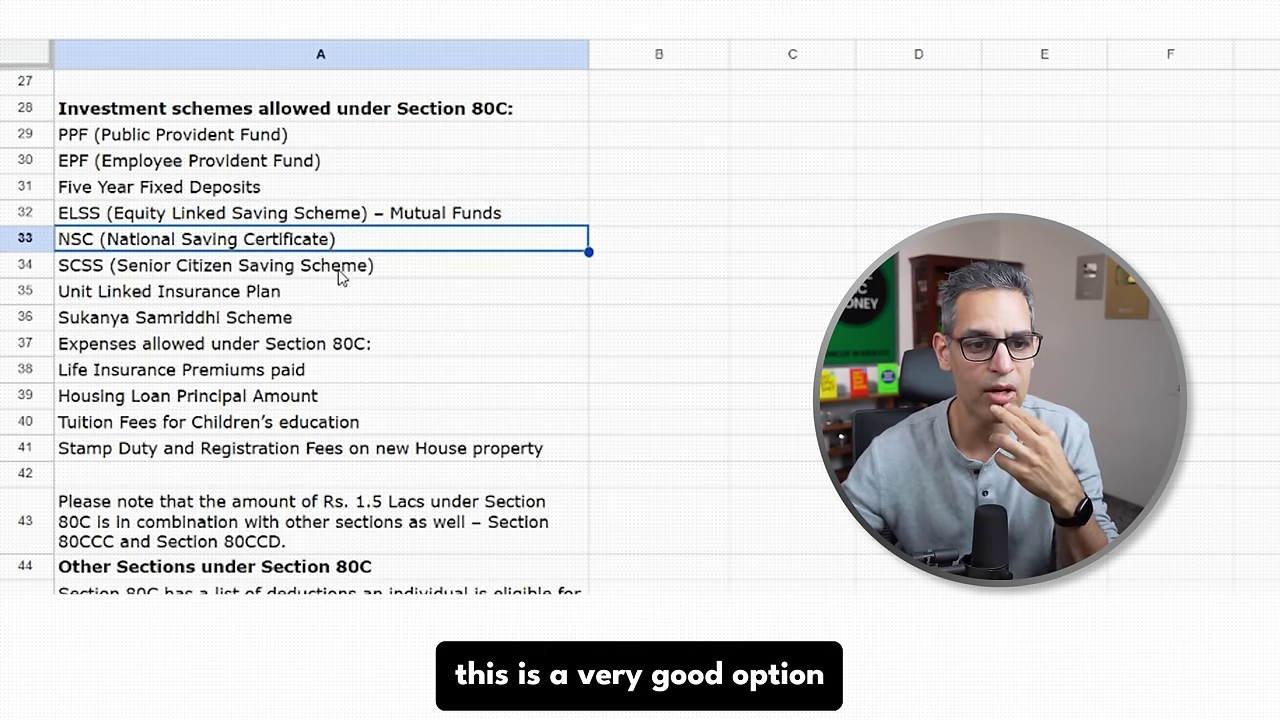
pyautogui.click(338, 278)
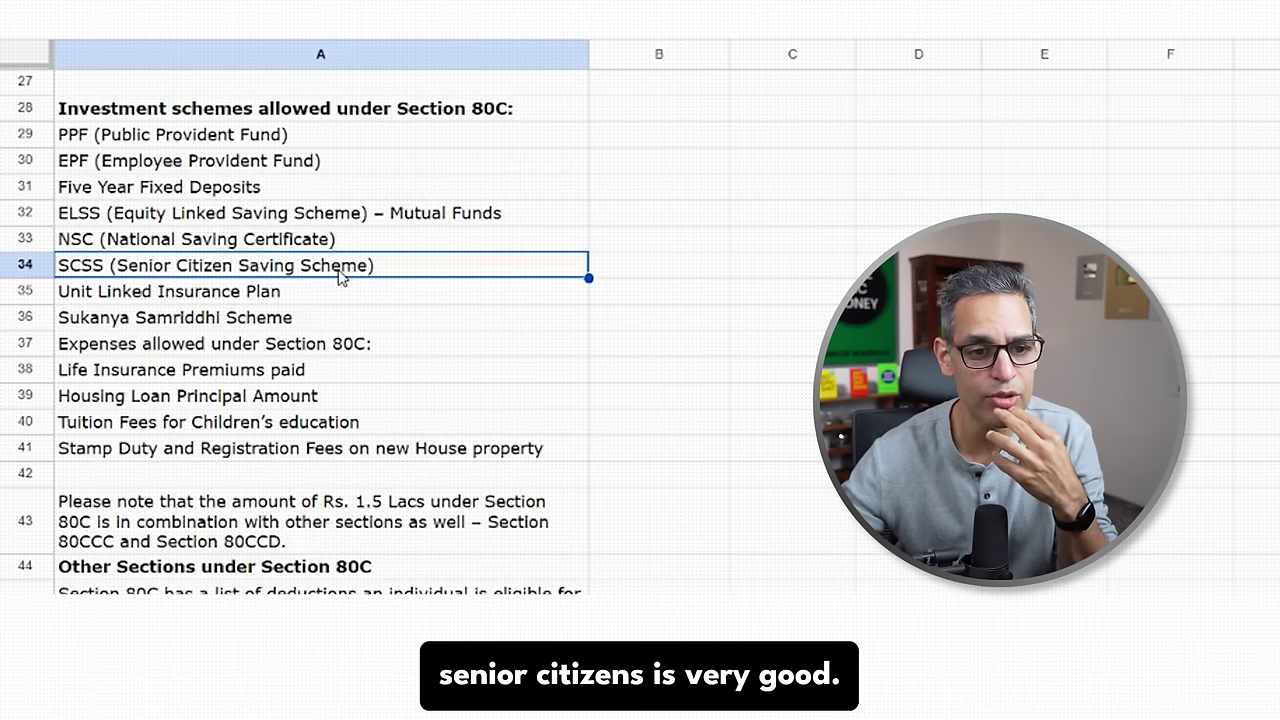
pyautogui.click(338, 295)
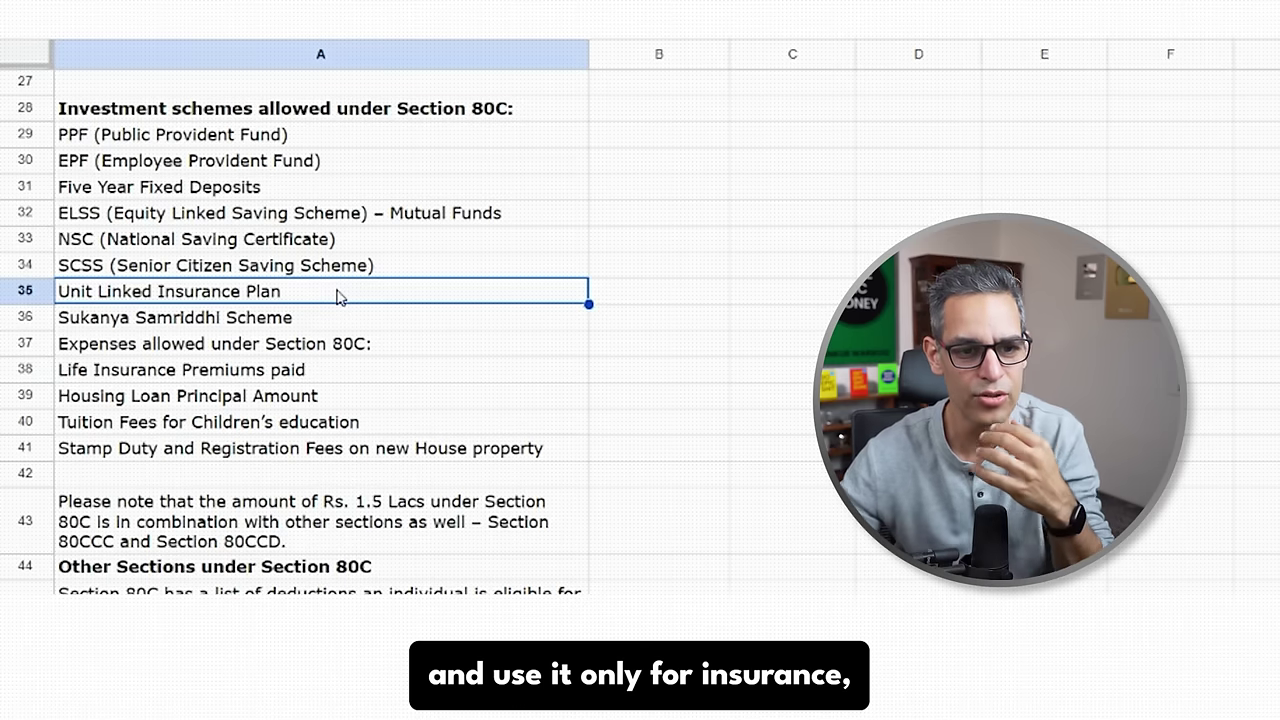
# Review the remaining Section 80C items, including tuition fees, housing loan principal and stamp duty, and the note on the combined limit.
pyautogui.moveTo(321, 326); pyautogui.dragTo(329, 423)
pyautogui.click(328, 424)
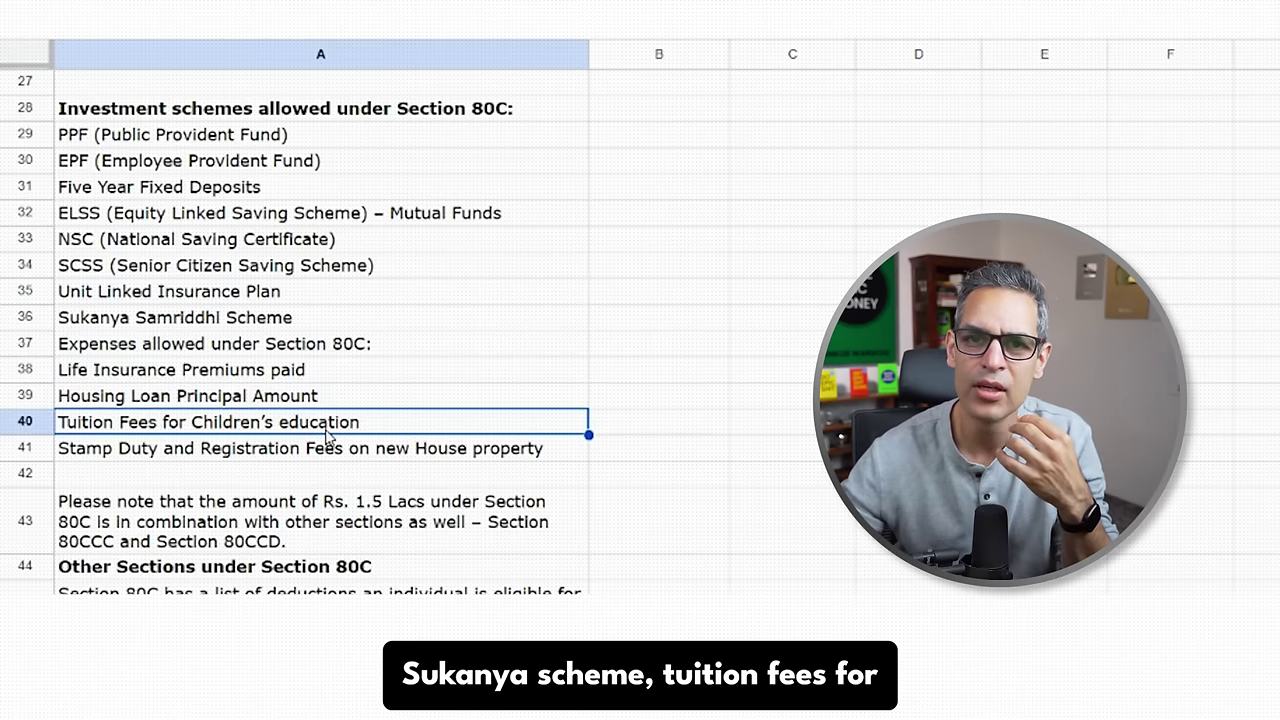
pyautogui.click(329, 406)
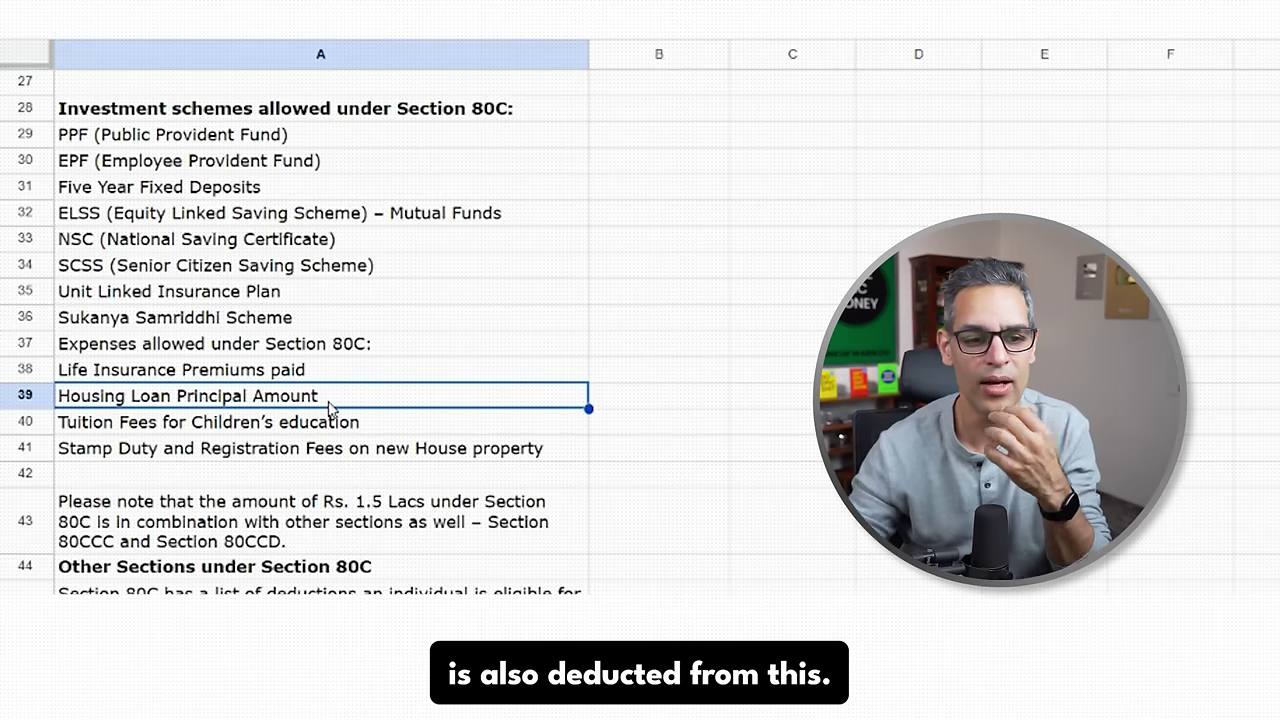
pyautogui.scroll(-2, 330, 408)
pyautogui.click(366, 378)
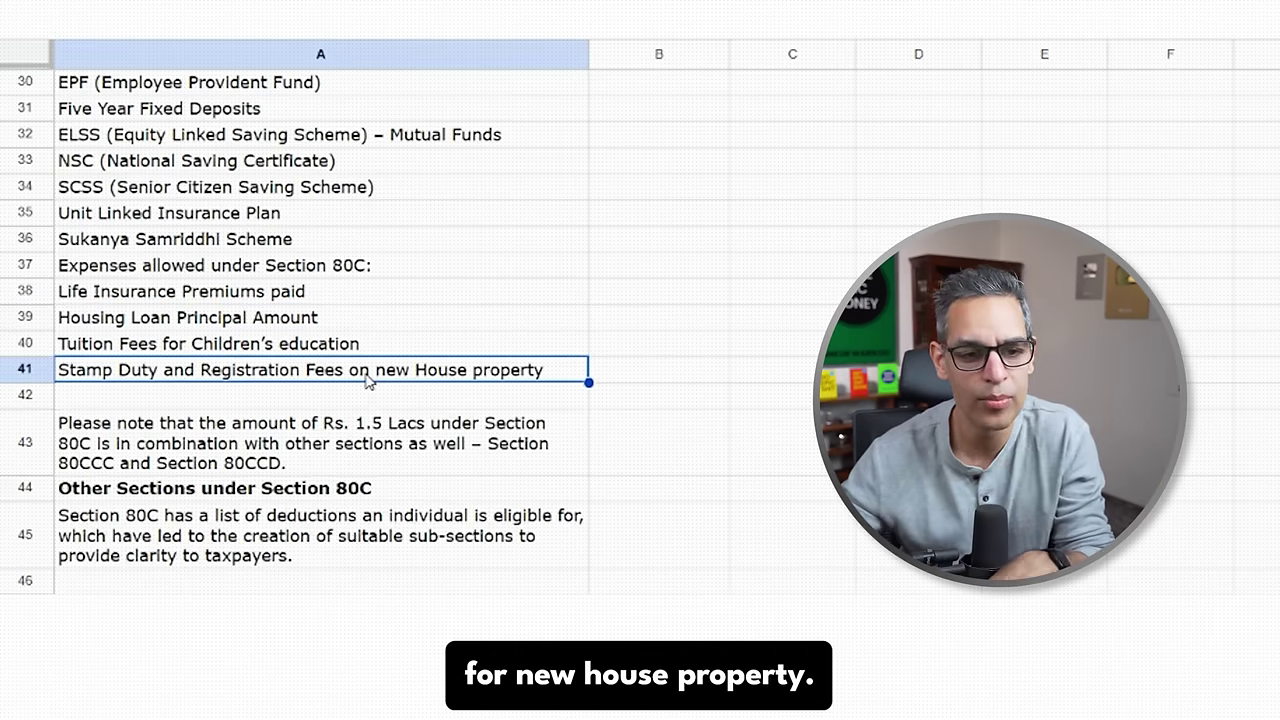
pyautogui.scroll(-2, 366, 378)
pyautogui.click(276, 372)
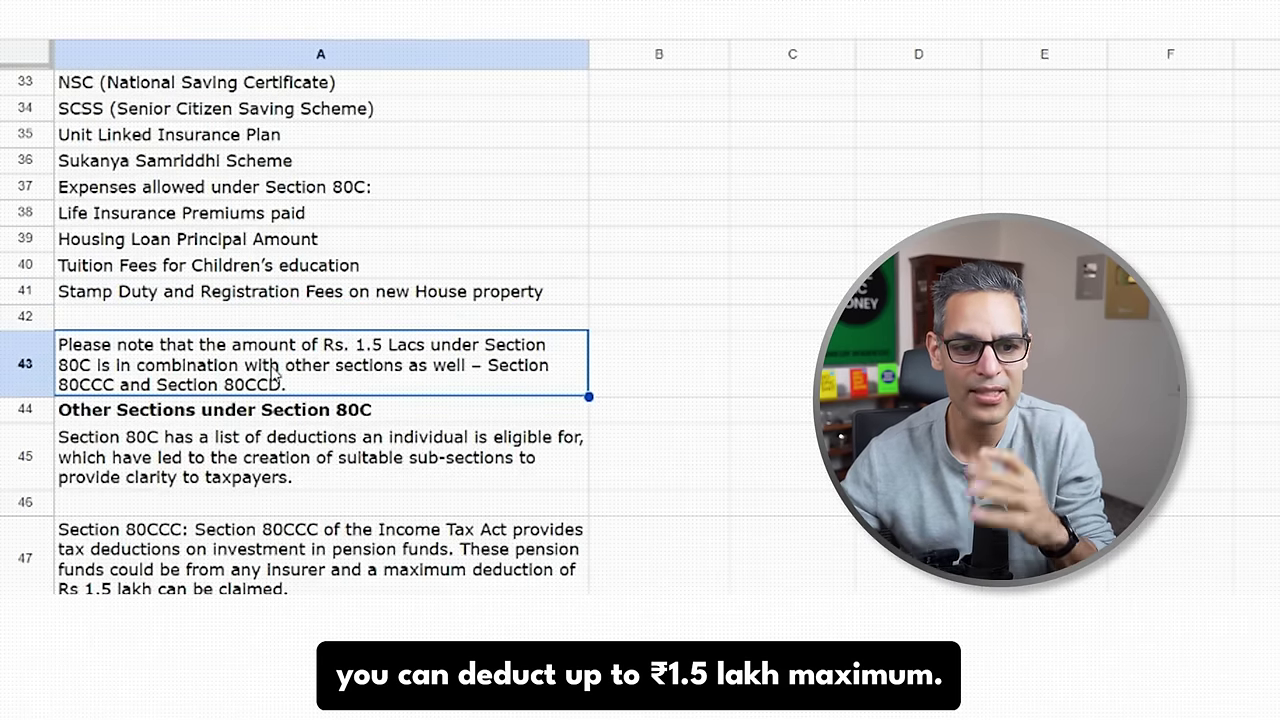
# Skim the deduction details for Sections 80CCD, 80D, 80E, 80G and 80TTA.
pyautogui.scroll(-3, 276, 372)
pyautogui.scroll(-10, 276, 372)
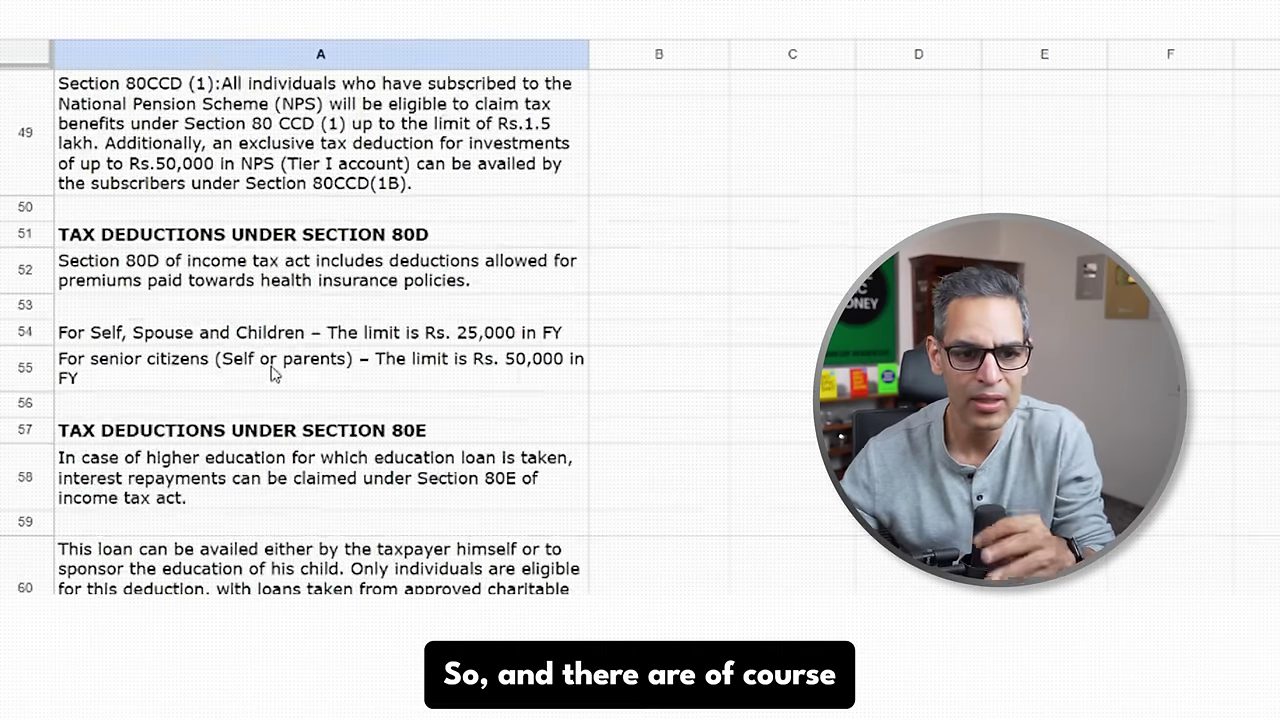
pyautogui.scroll(-1, 340, 452)
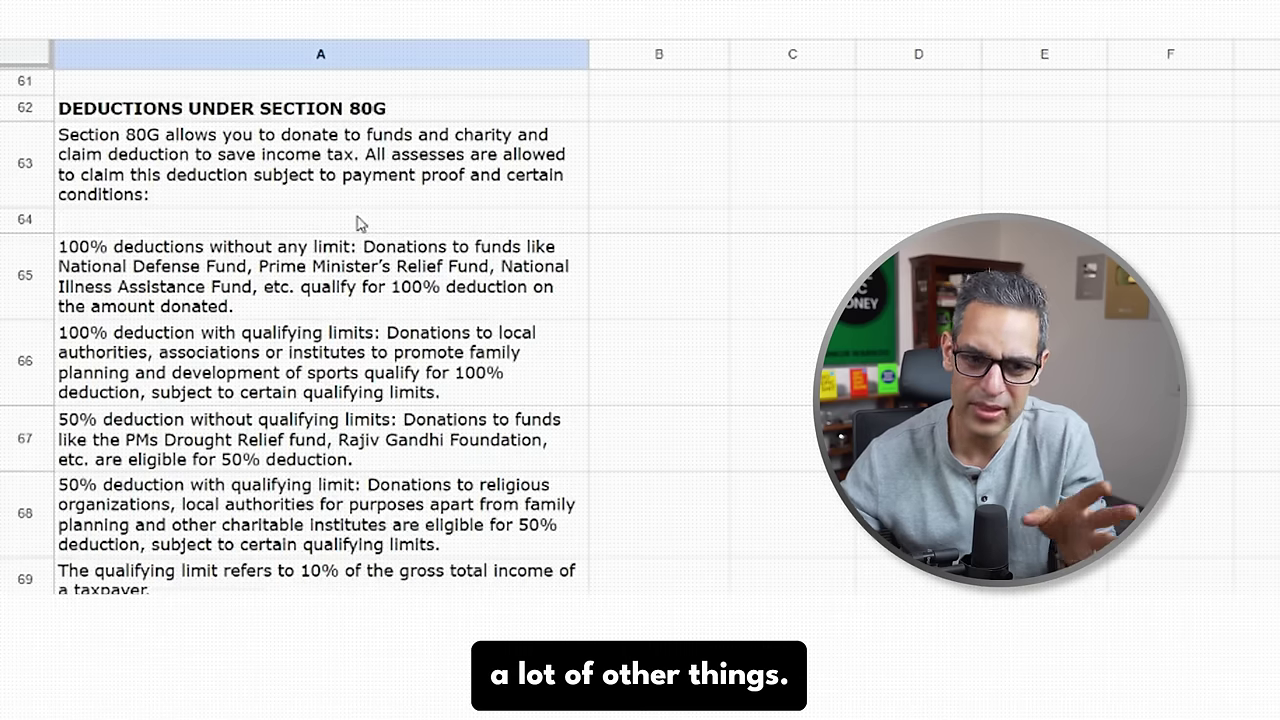
pyautogui.scroll(-2, 435, 445)
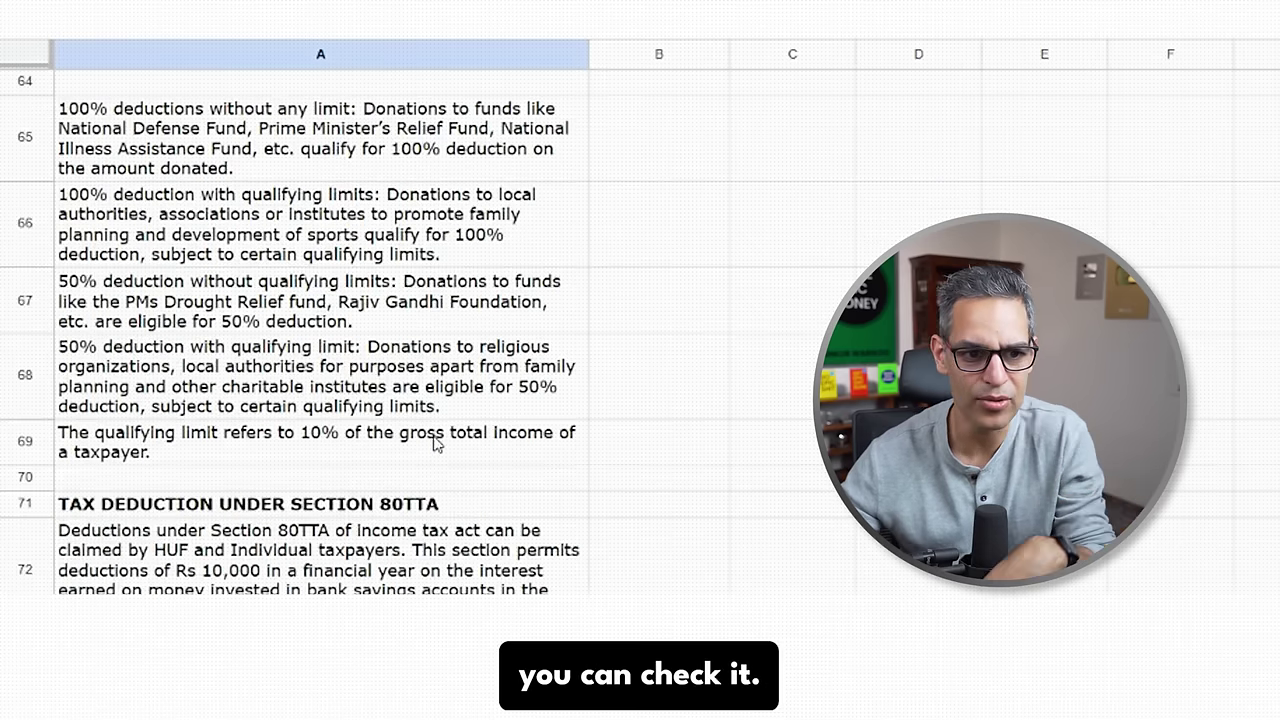
pyautogui.scroll(-2, 434, 440)
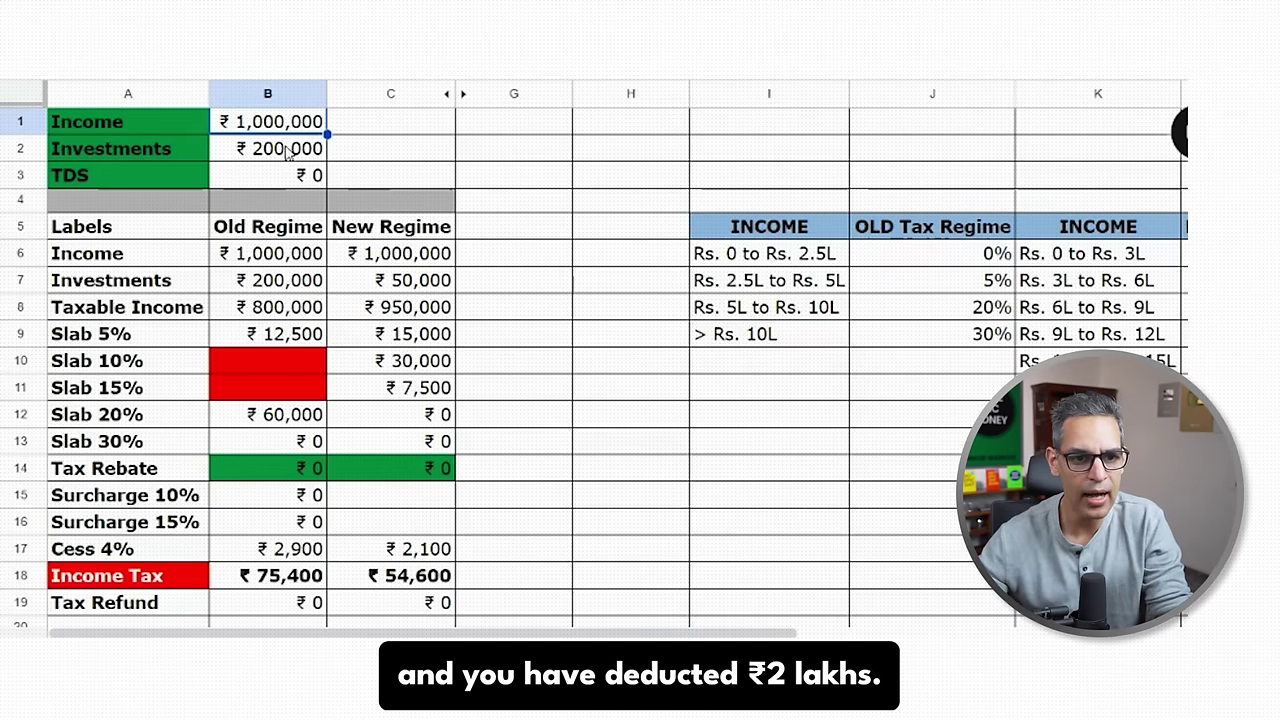
# Review the old-regime calculation in the tax calculator, from investments and taxable income through slab amounts and cess to income tax.
pyautogui.click(287, 150)
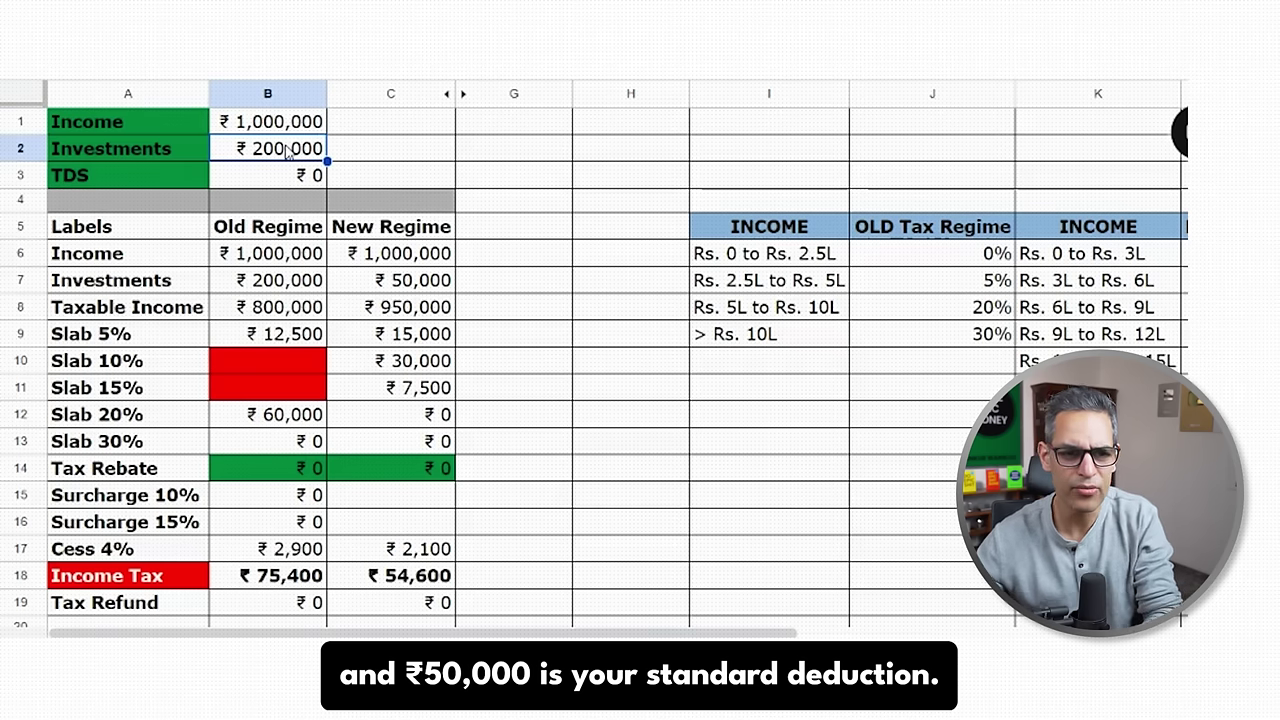
pyautogui.click(281, 317)
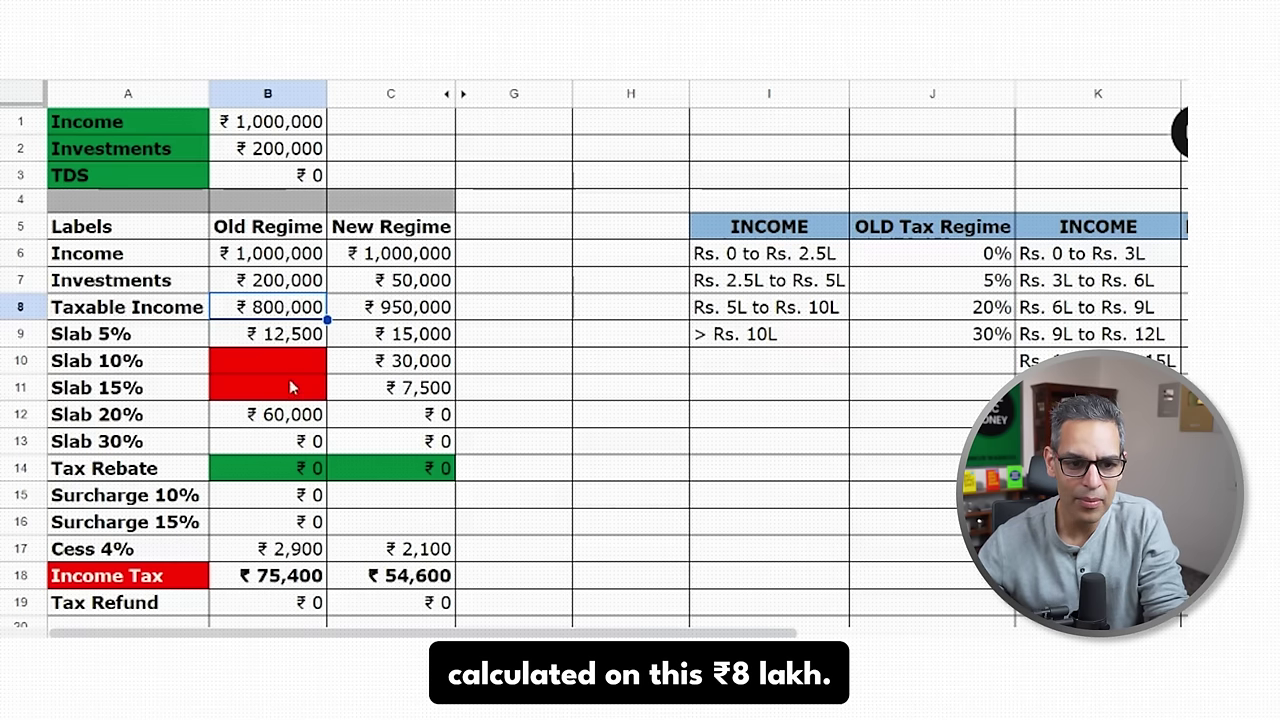
pyautogui.moveTo(291, 344); pyautogui.dragTo(294, 418)
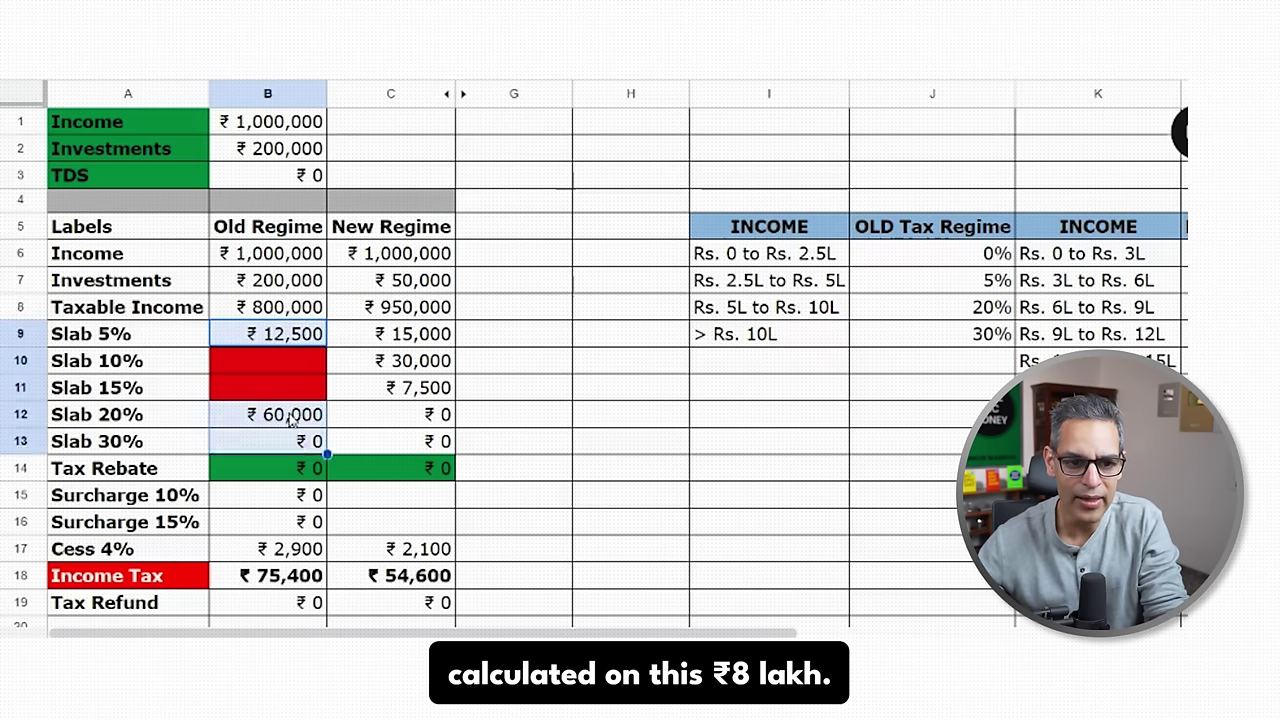
pyautogui.click(281, 342)
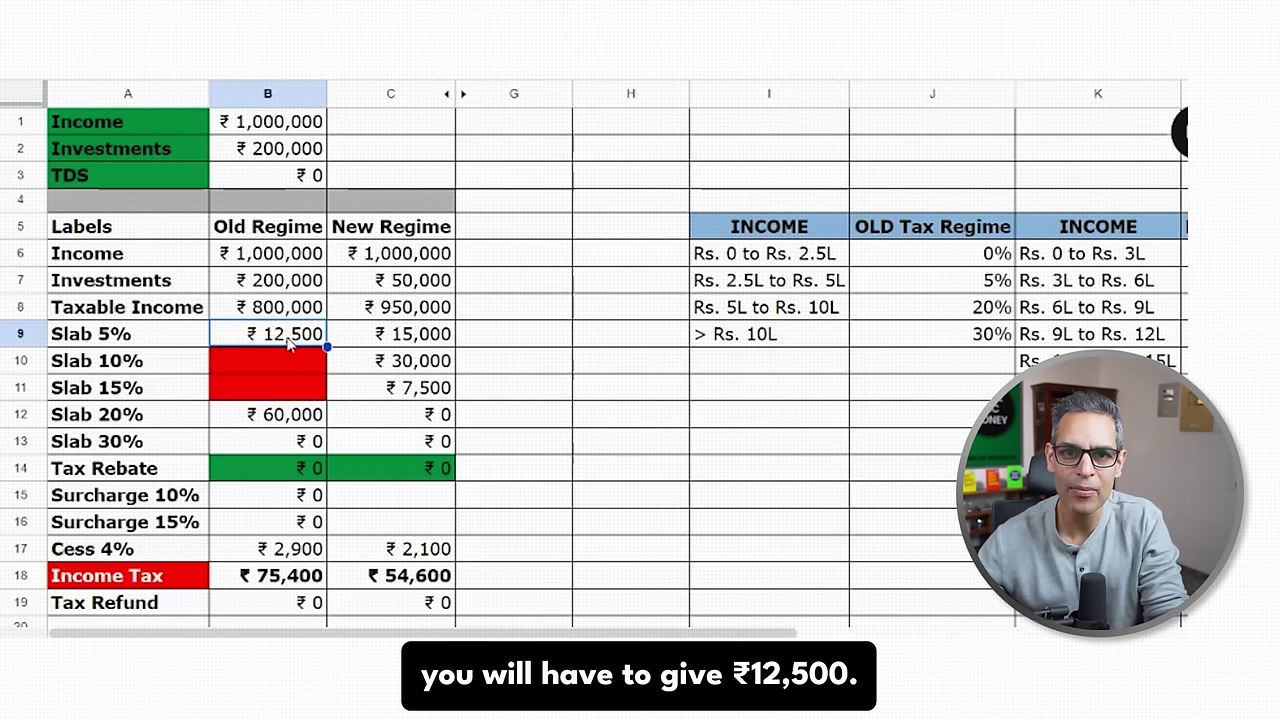
pyautogui.click(287, 416)
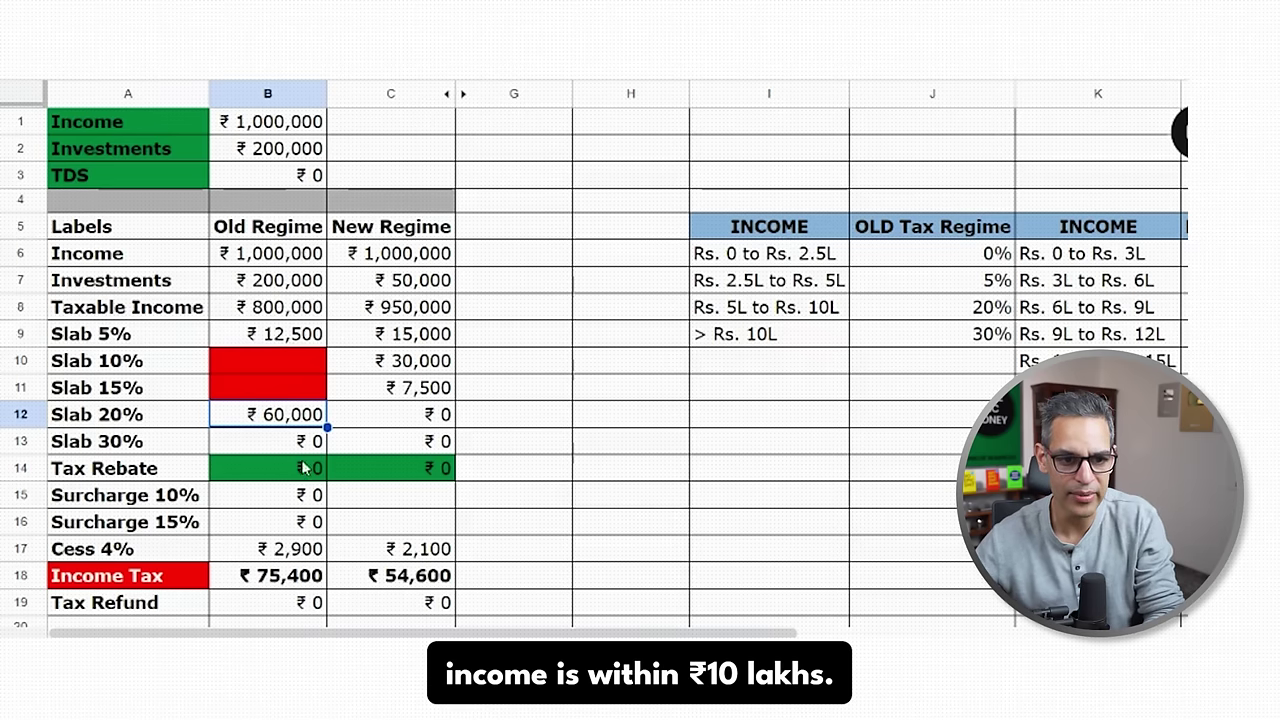
pyautogui.click(284, 558)
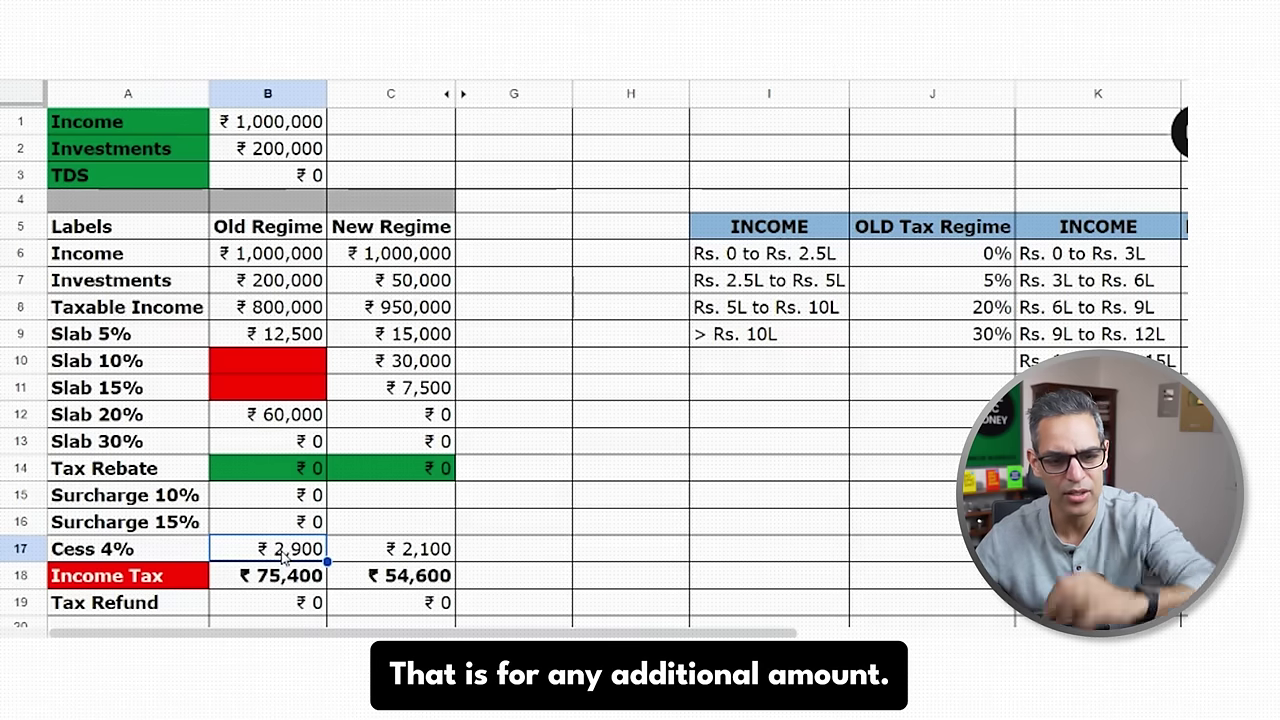
pyautogui.click(285, 588)
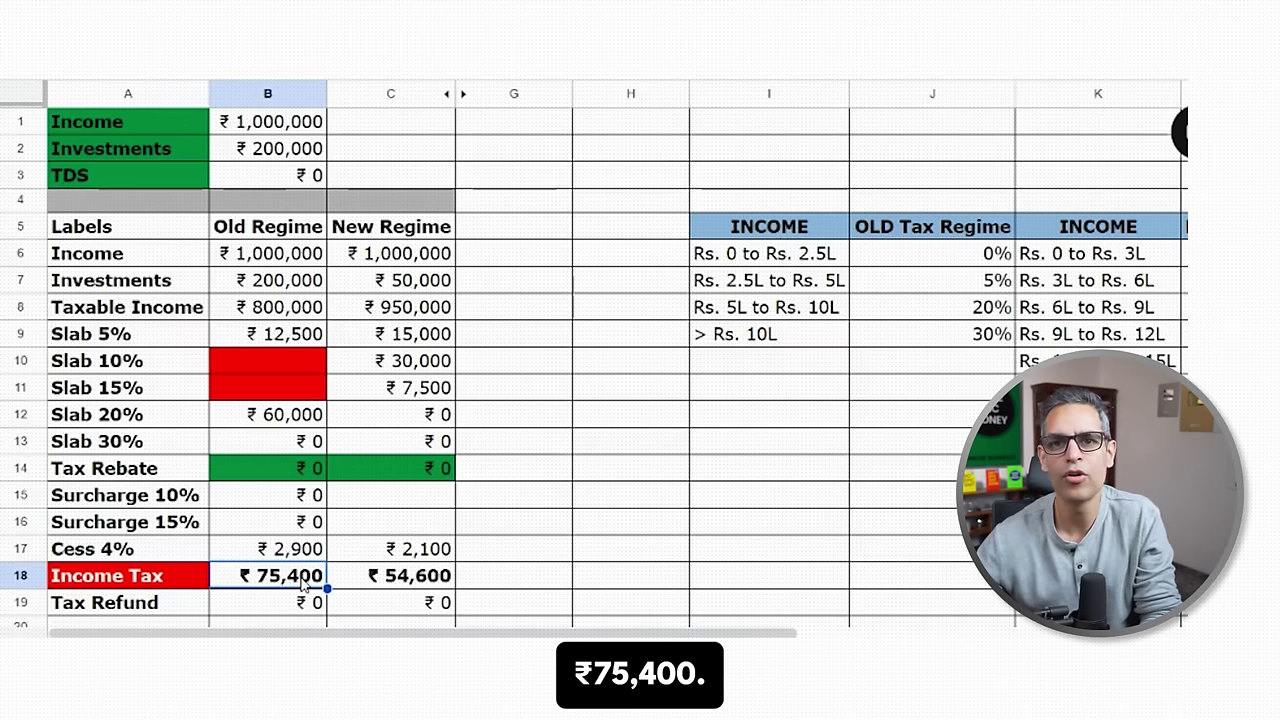
# Calculate the old-regime income tax as a share of income in B20 with =B18/B6, formatted as a percentage.
pyautogui.scroll(-2, 303, 583)
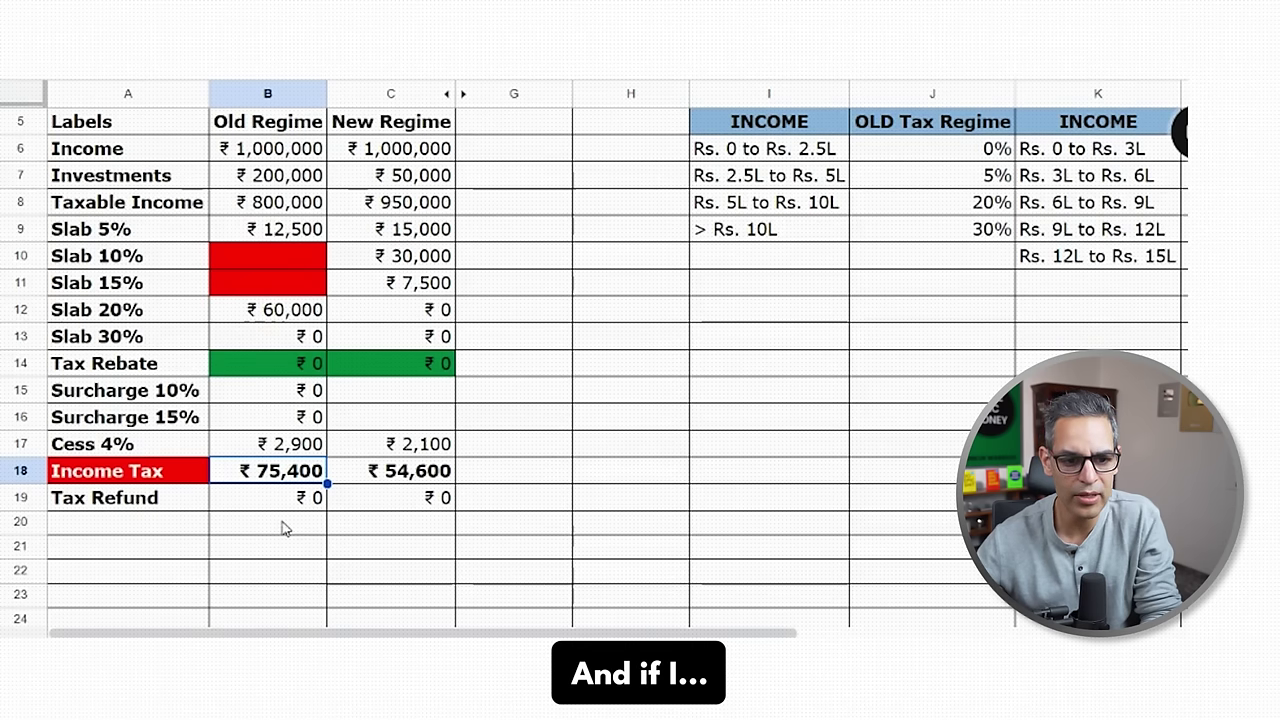
pyautogui.click(284, 530)
pyautogui.write('=B18/')
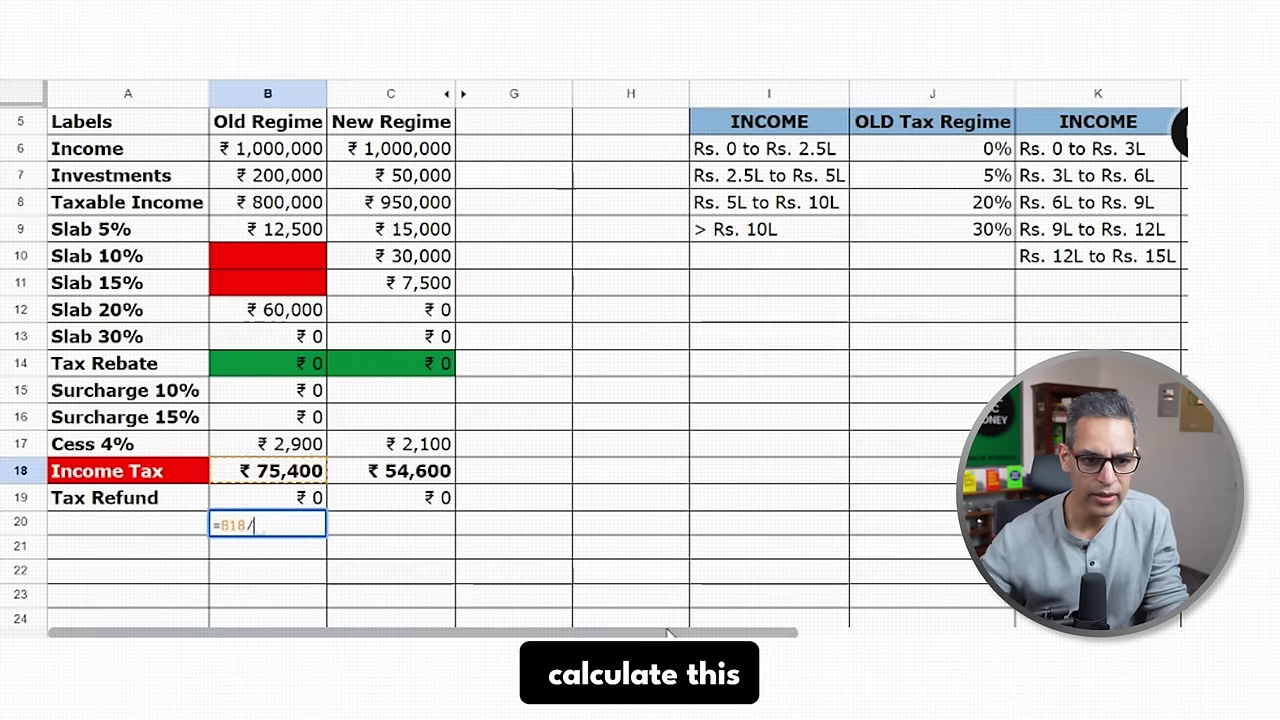
pyautogui.scroll(2, 672, 587)
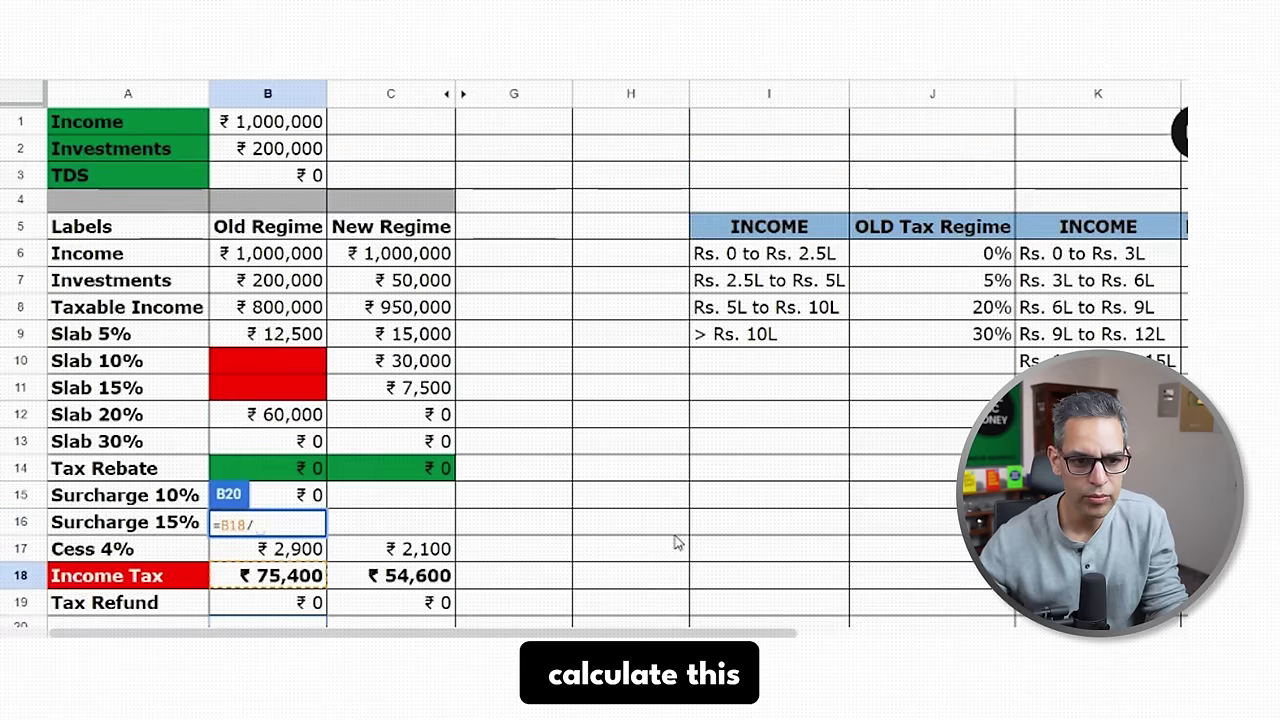
pyautogui.click(288, 256)
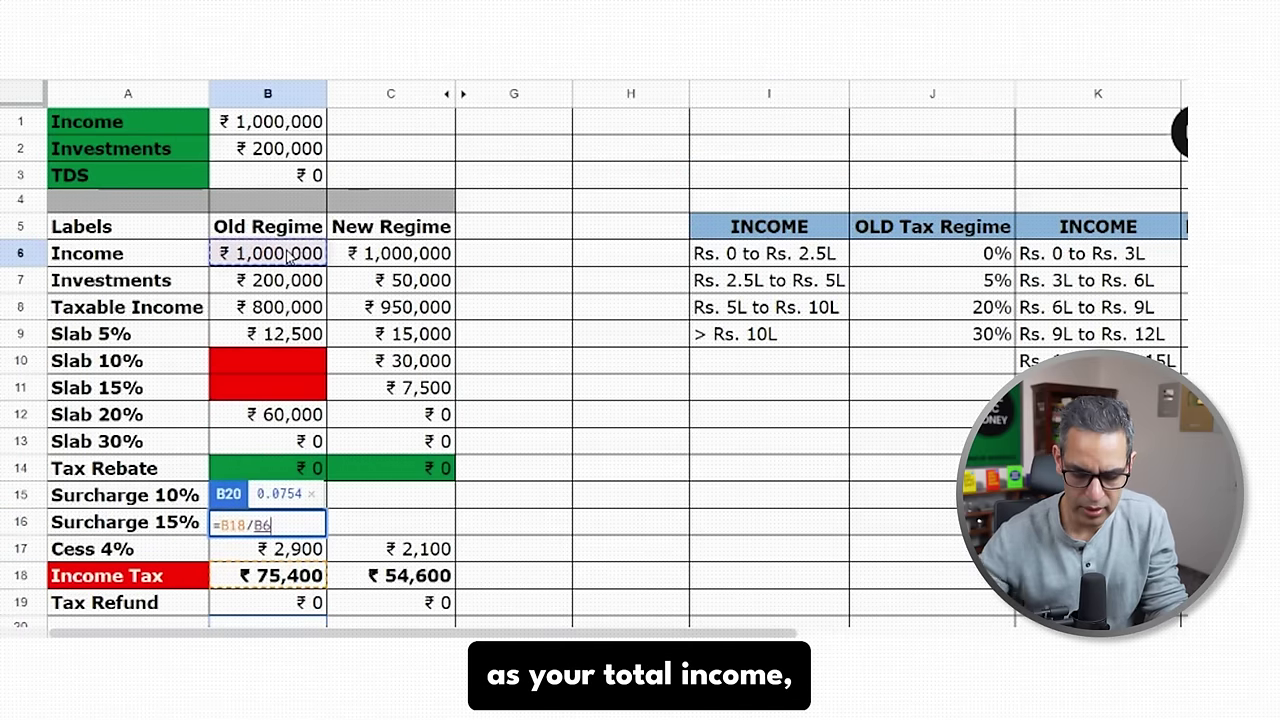
pyautogui.press('Return')
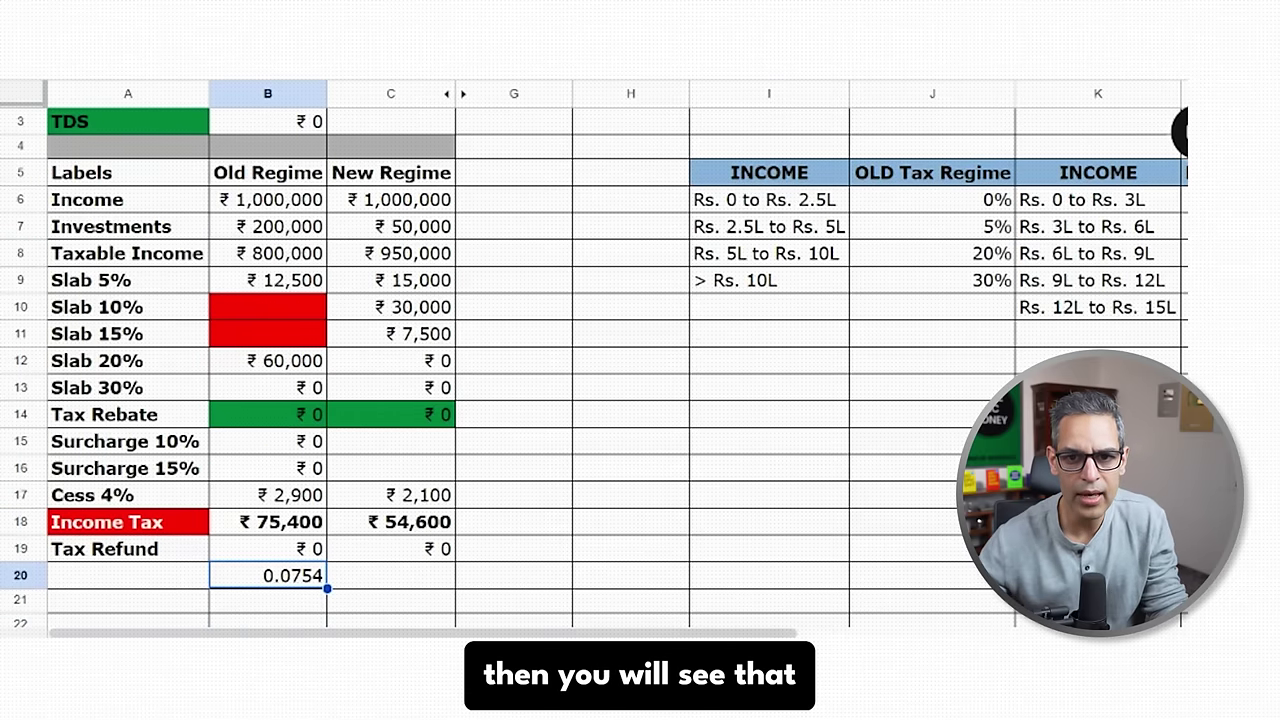
pyautogui.hotkey('ctrl', 'shift', '5')
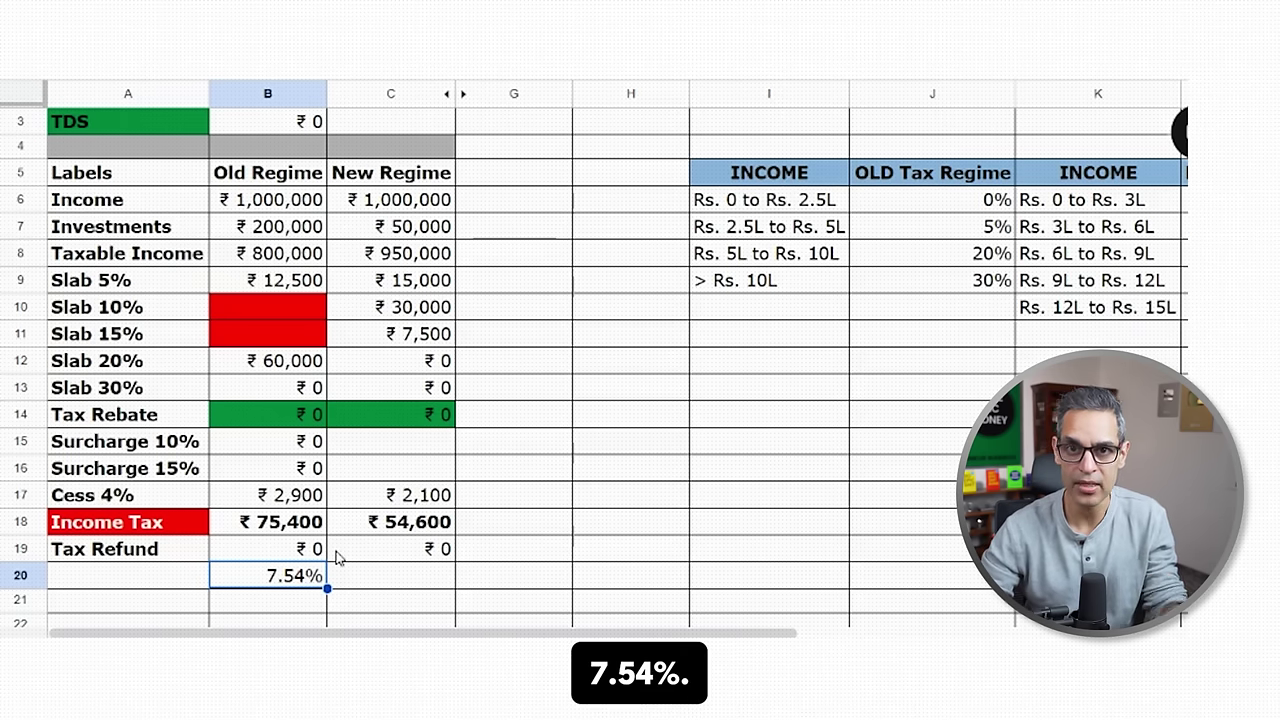
# Label the percentage row in A20 as "Eff. Tax Rate".
pyautogui.press('Left')
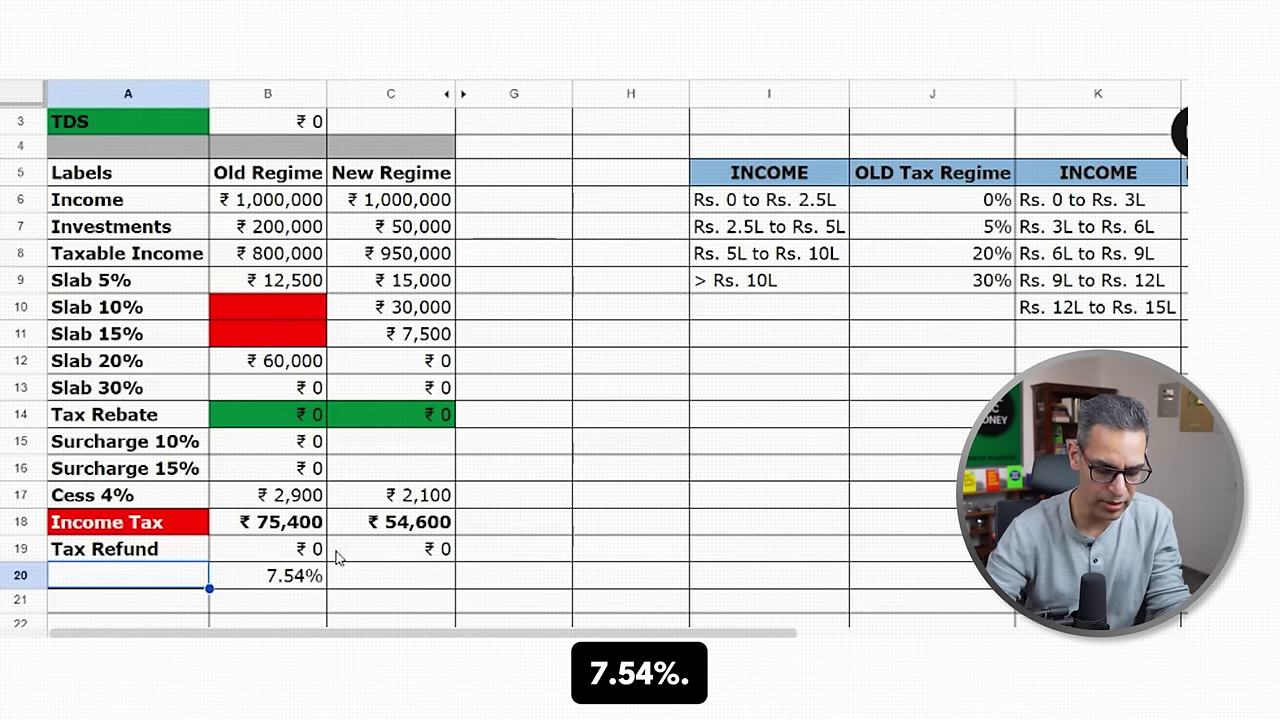
pyautogui.write('Eff. Tax Rate')
pyautogui.press('Tab')
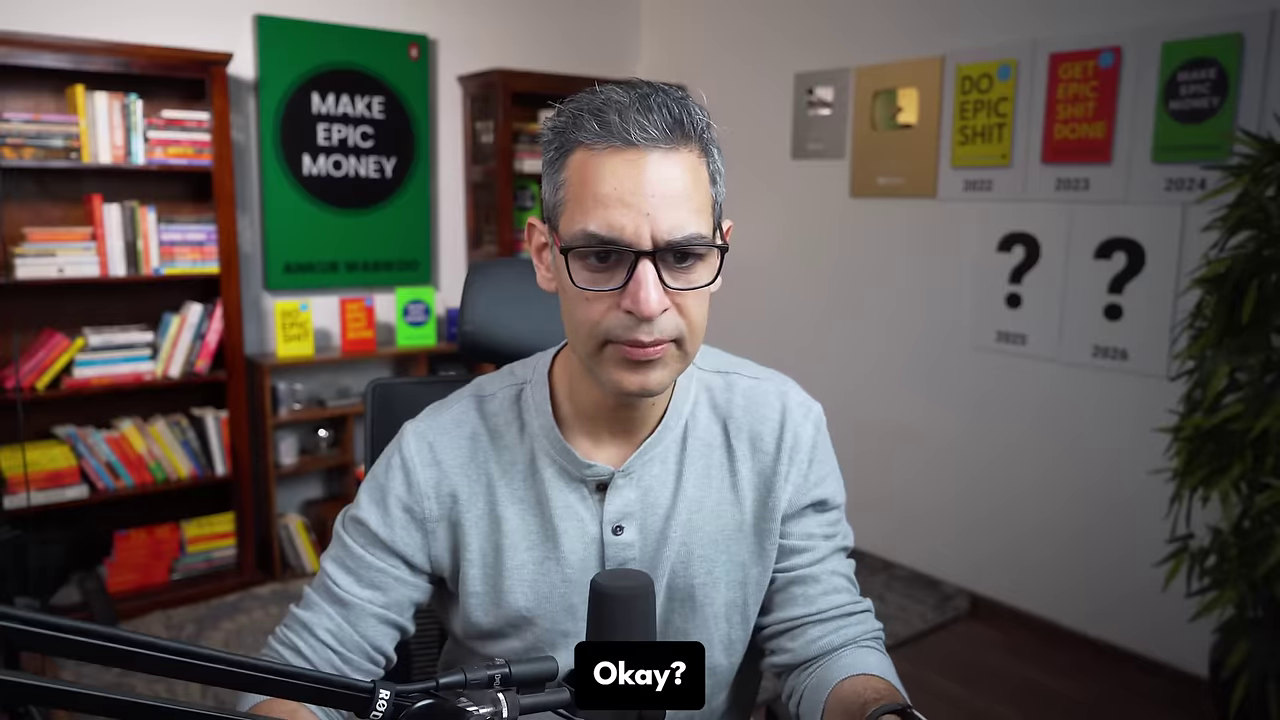